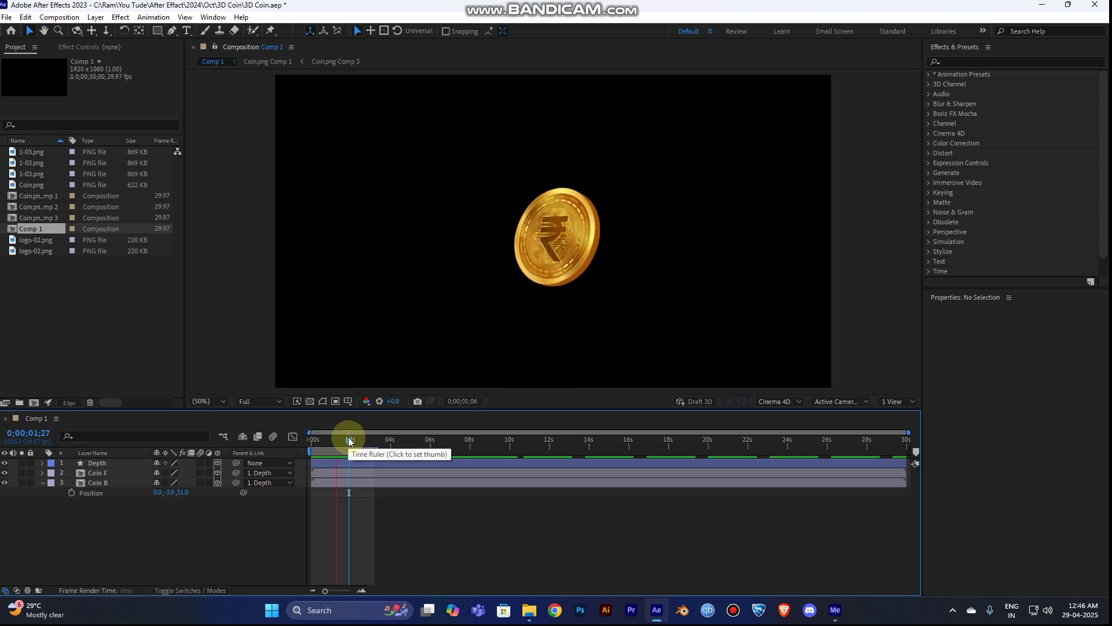
# - Return the playhead to the start of Comp 1 and add the composition to the Adobe Media Encoder queue
pyautogui.moveTo(348, 437); pyautogui.dragTo(307, 446)
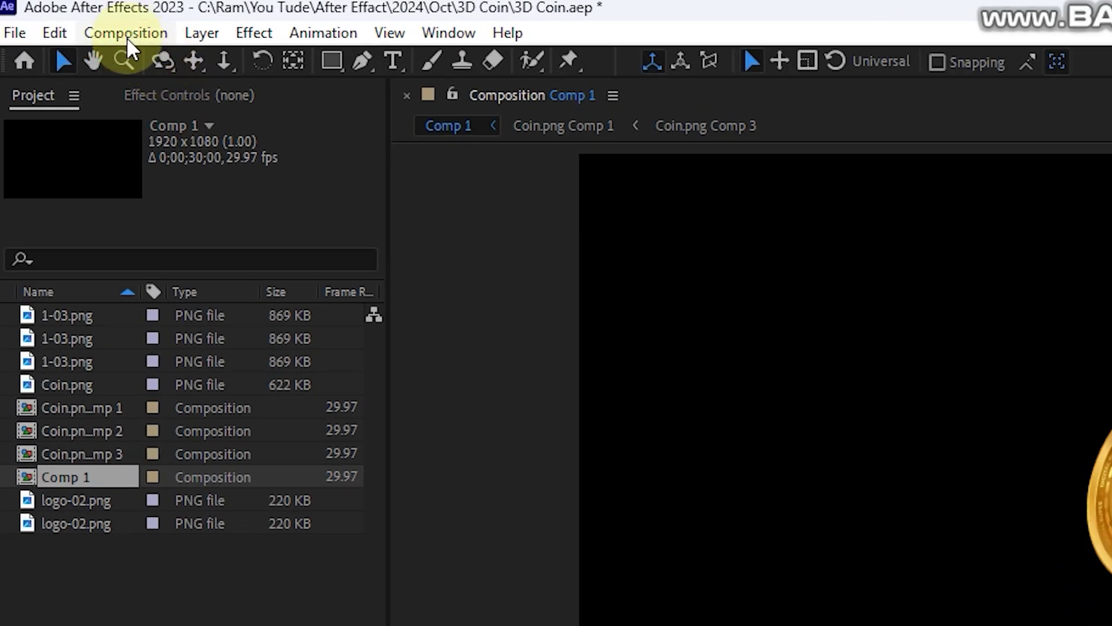
pyautogui.click(126, 35)
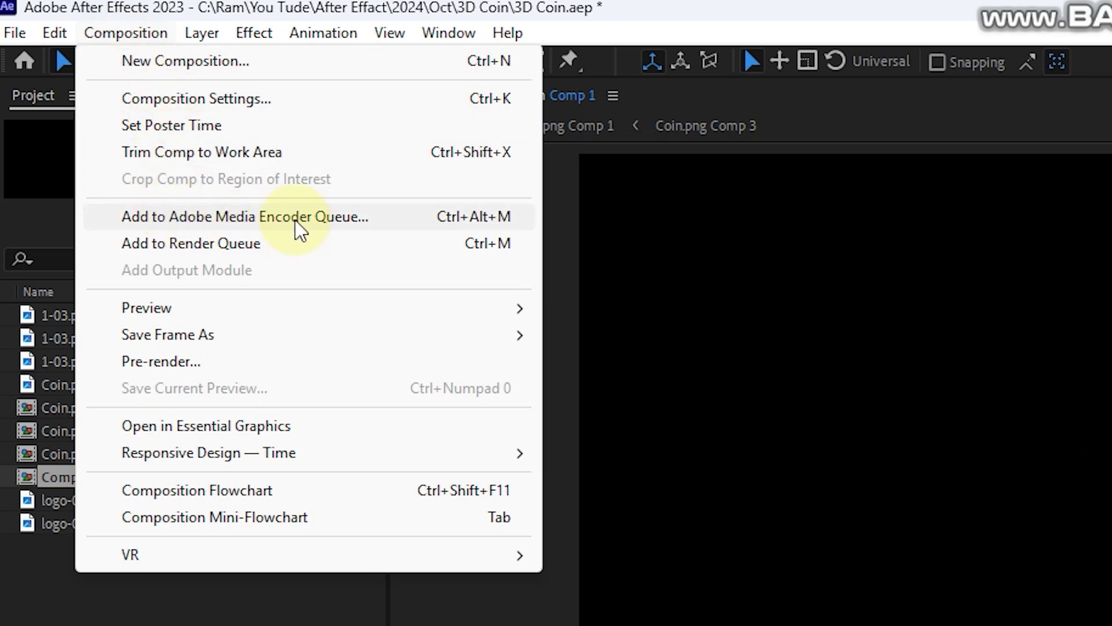
pyautogui.click(295, 219)
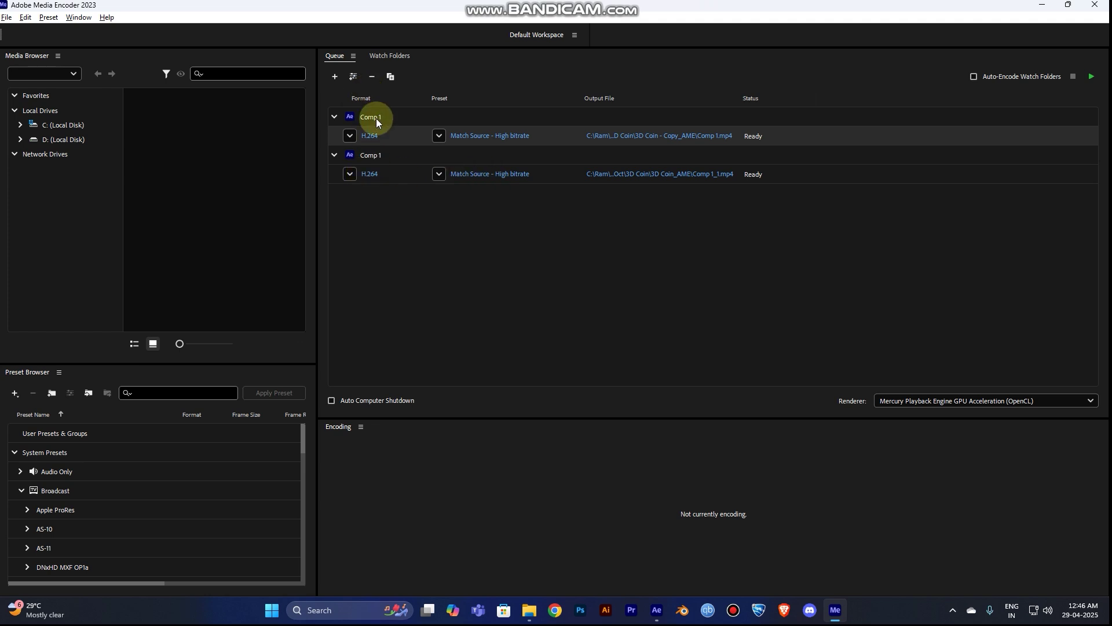
# - Set the second queued Comp 1's format to Animated GIF, keeping the Animated GIF with Transparency (Match Source) preset in its export settings
pyautogui.click(350, 174)
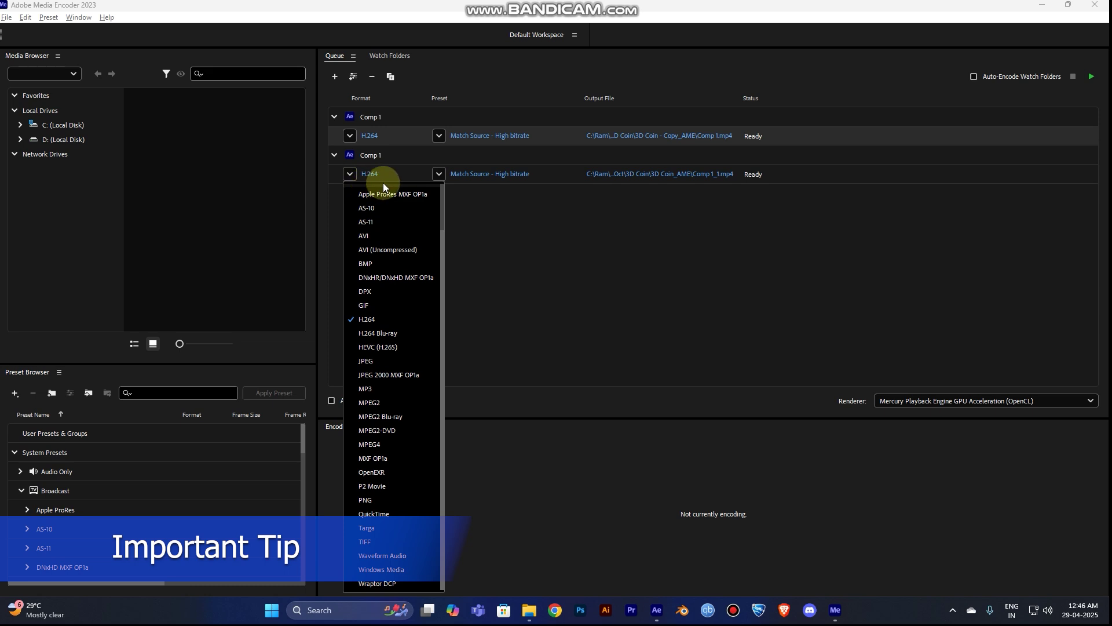
pyautogui.scroll(2, 406, 375)
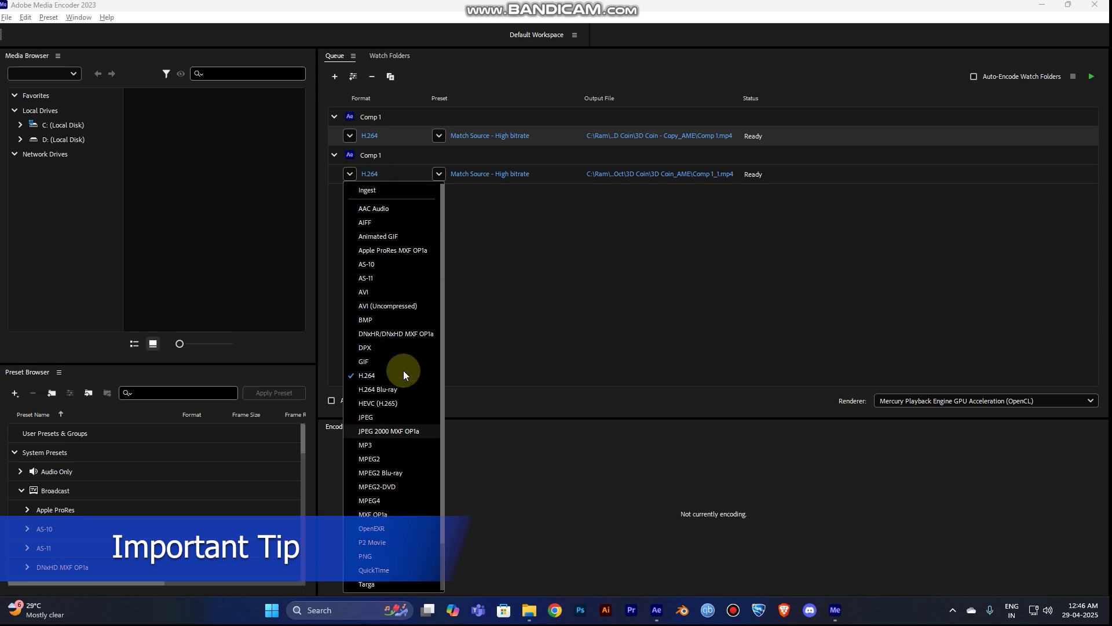
pyautogui.click(401, 237)
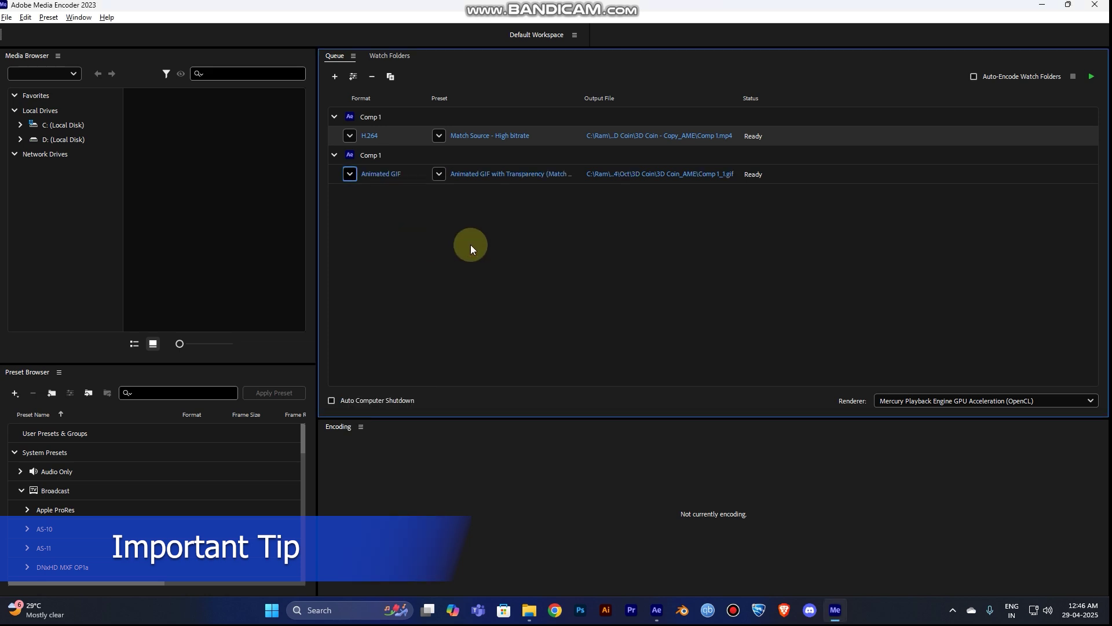
pyautogui.click(512, 175)
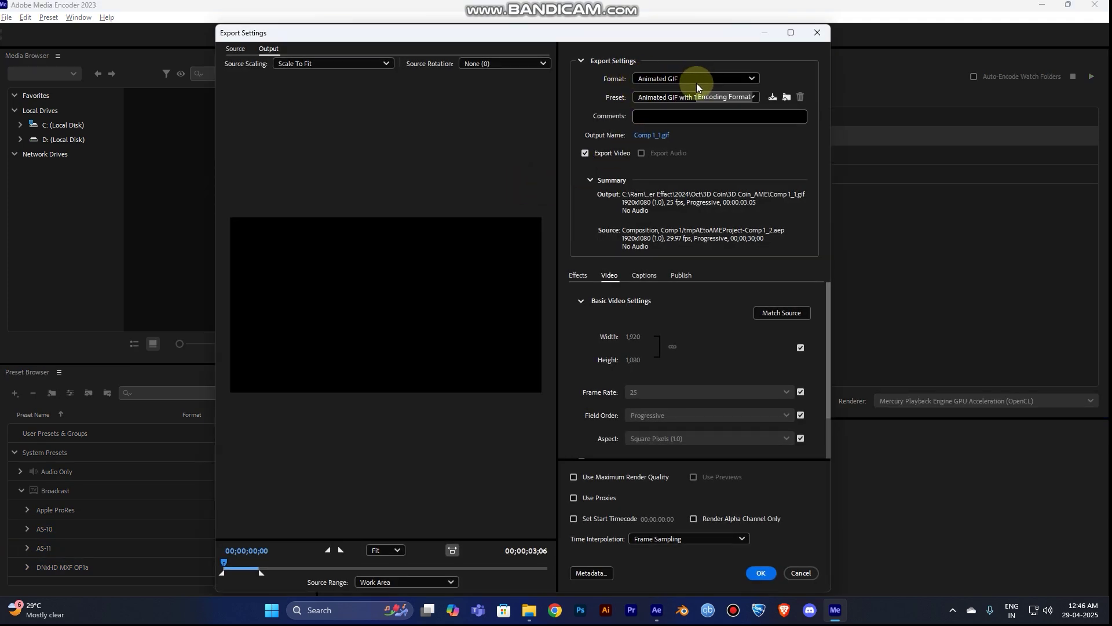
pyautogui.click(681, 98)
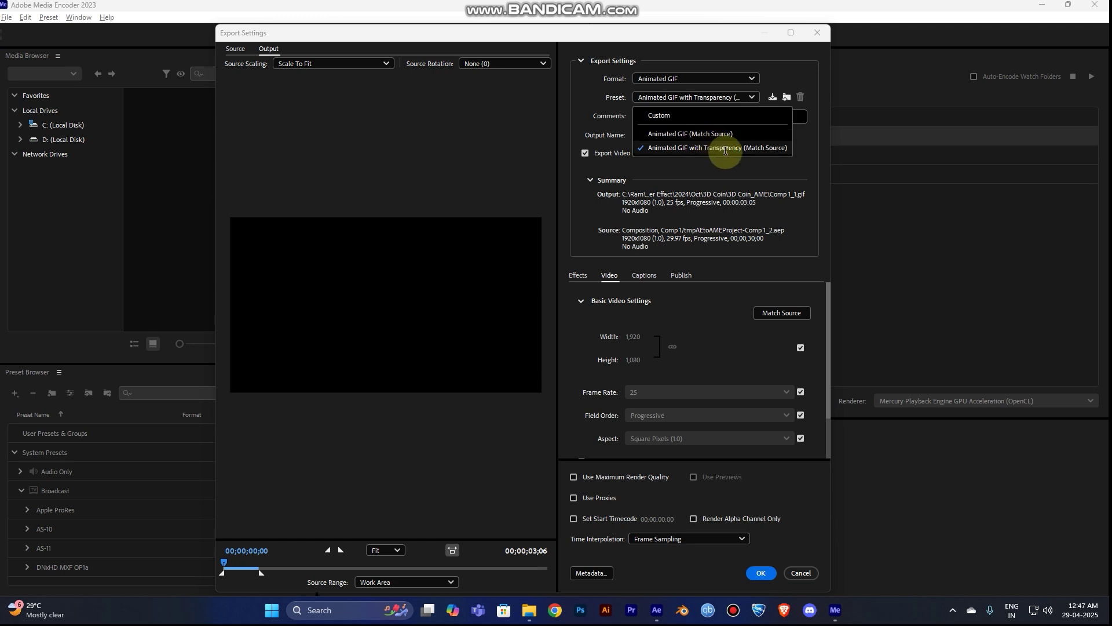
pyautogui.click(802, 151)
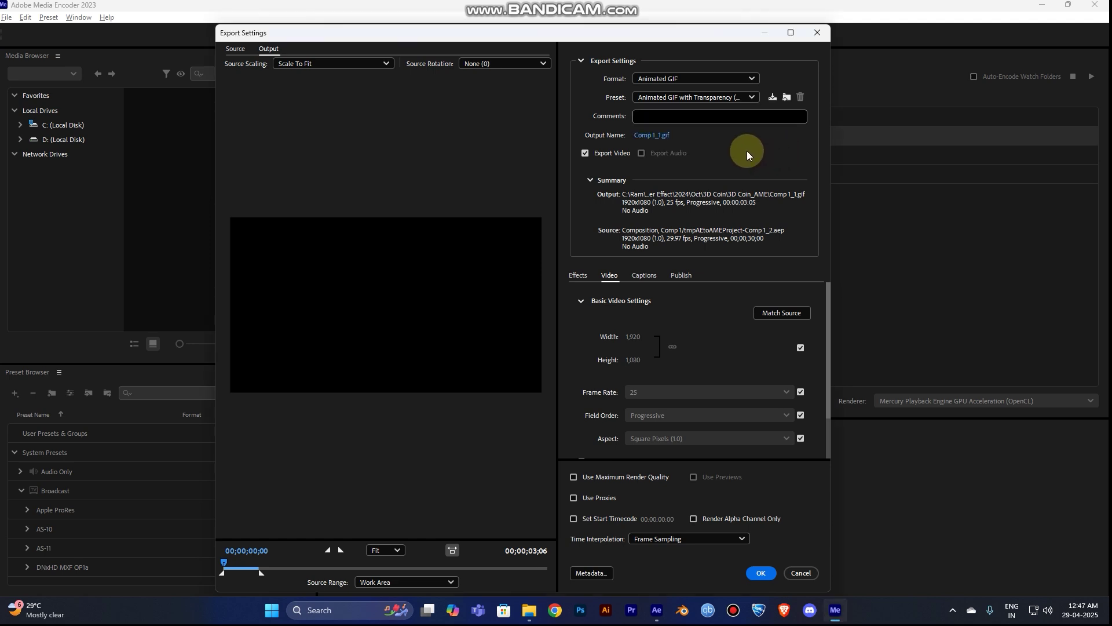
# - Set the export's output file to Gif in the 2025\April\Export Tutorial\Gif folder
pyautogui.click(660, 139)
pyautogui.click(574, 71)
pyautogui.write('C:\\Ram\\You Tude\\After Effact\\2025\\April\\Export Tutorial\\Gif')
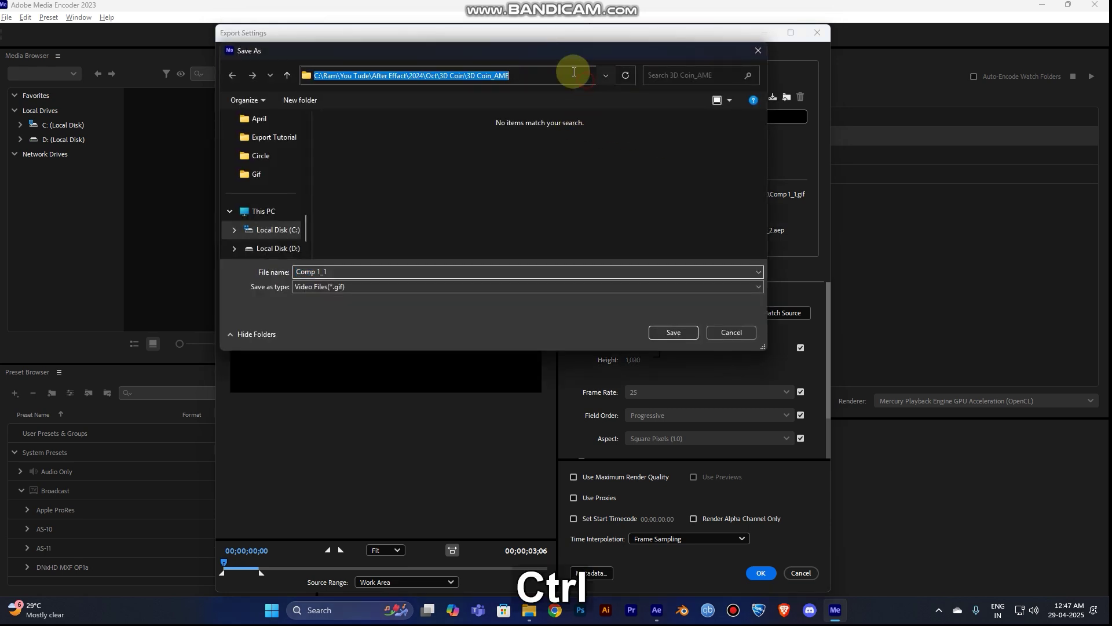
pyautogui.hotkey('ctrl', 'Return')
pyautogui.click(357, 268)
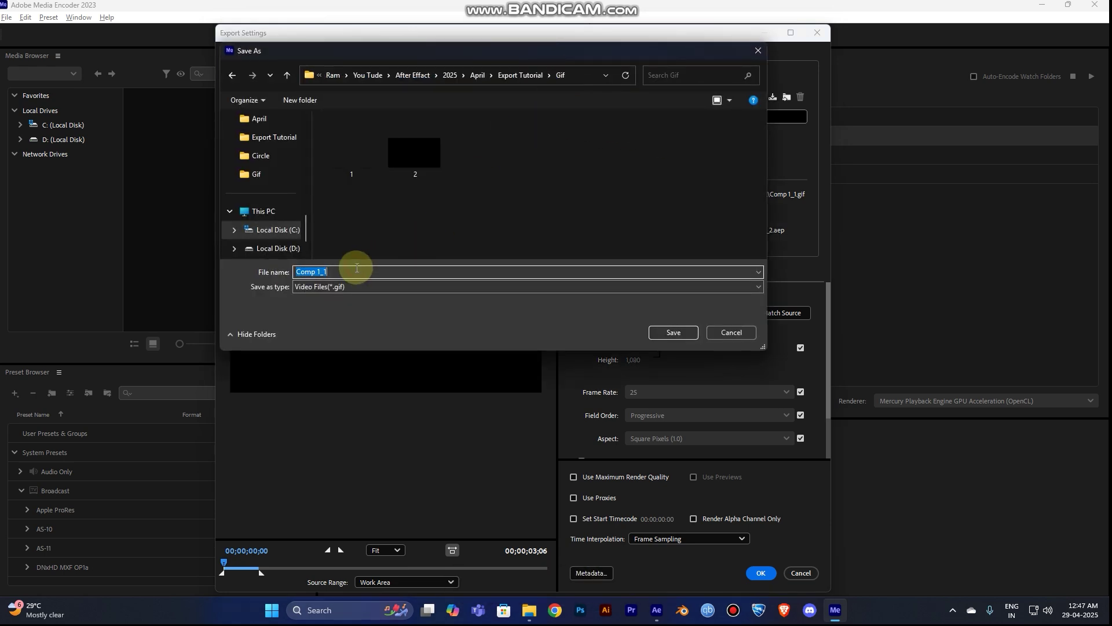
pyautogui.write('Gif')
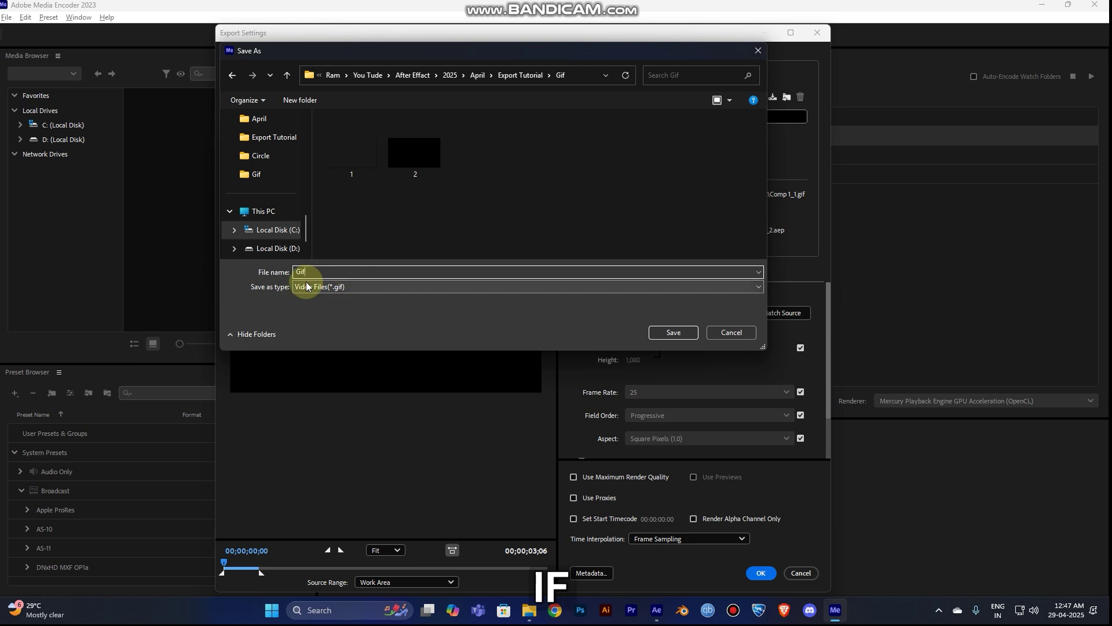
pyautogui.click(672, 330)
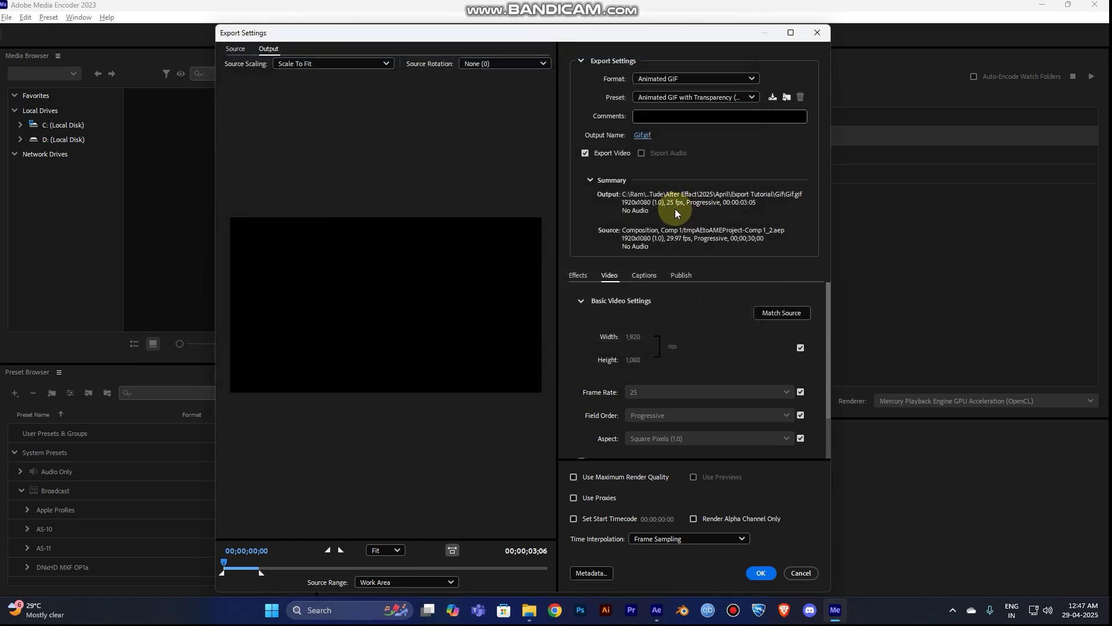
# - Enable Use Maximum Render Quality, accept the export settings, and start encoding the queue
pyautogui.click(573, 477)
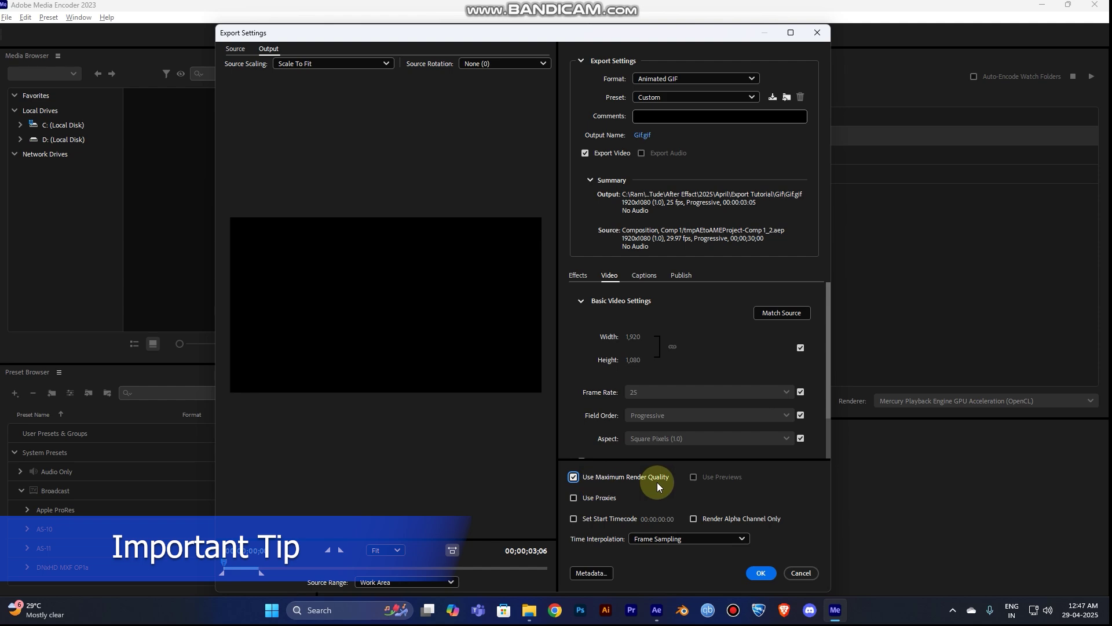
pyautogui.click(761, 573)
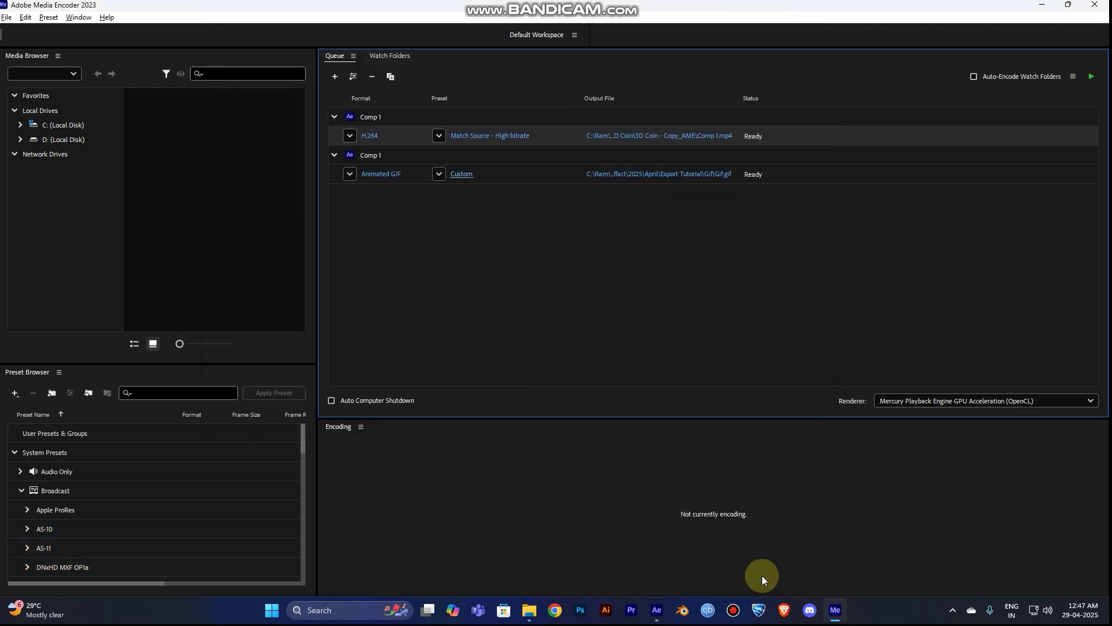
pyautogui.click(1092, 78)
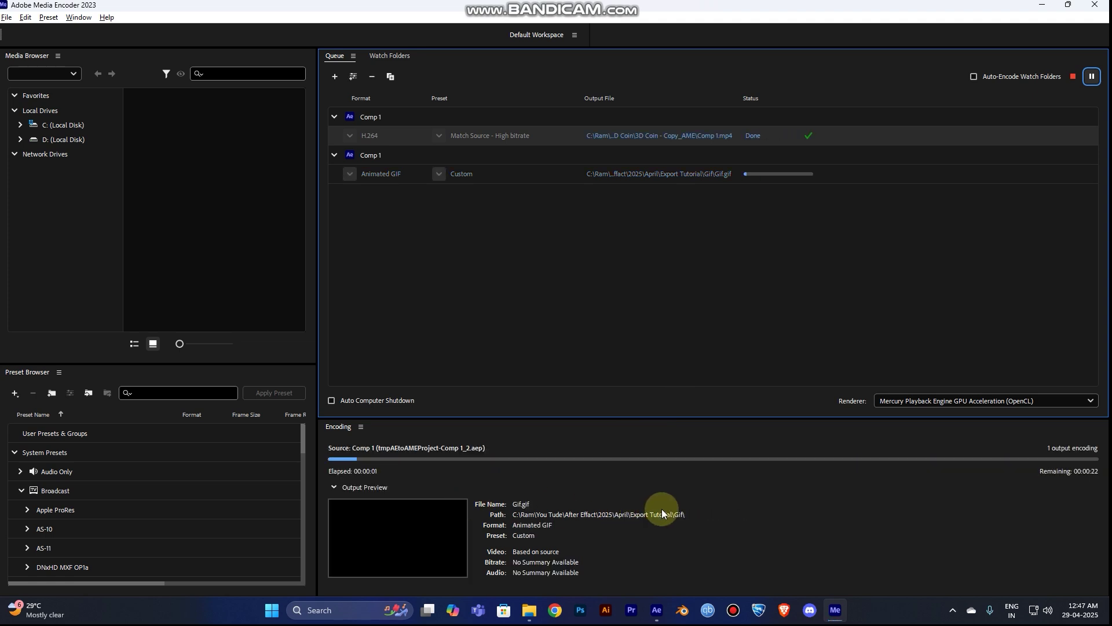
# - Check the Gif file in File Explorer during encoding, close its preview, and return to Media Encoder
pyautogui.click(530, 610)
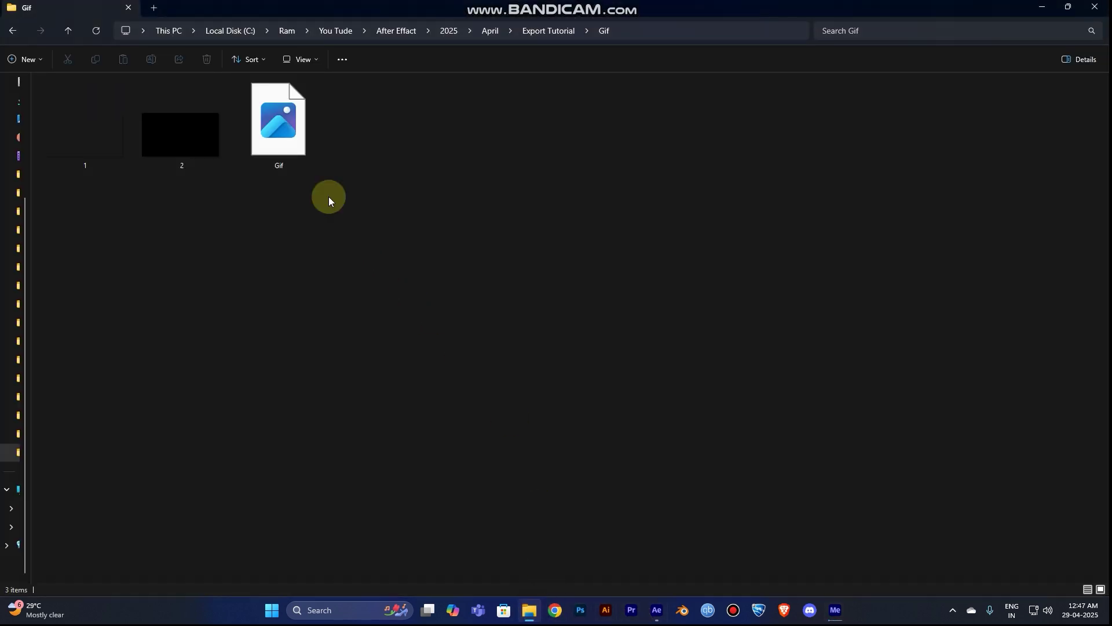
pyautogui.click(280, 146)
pyautogui.doubleClick(280, 145)
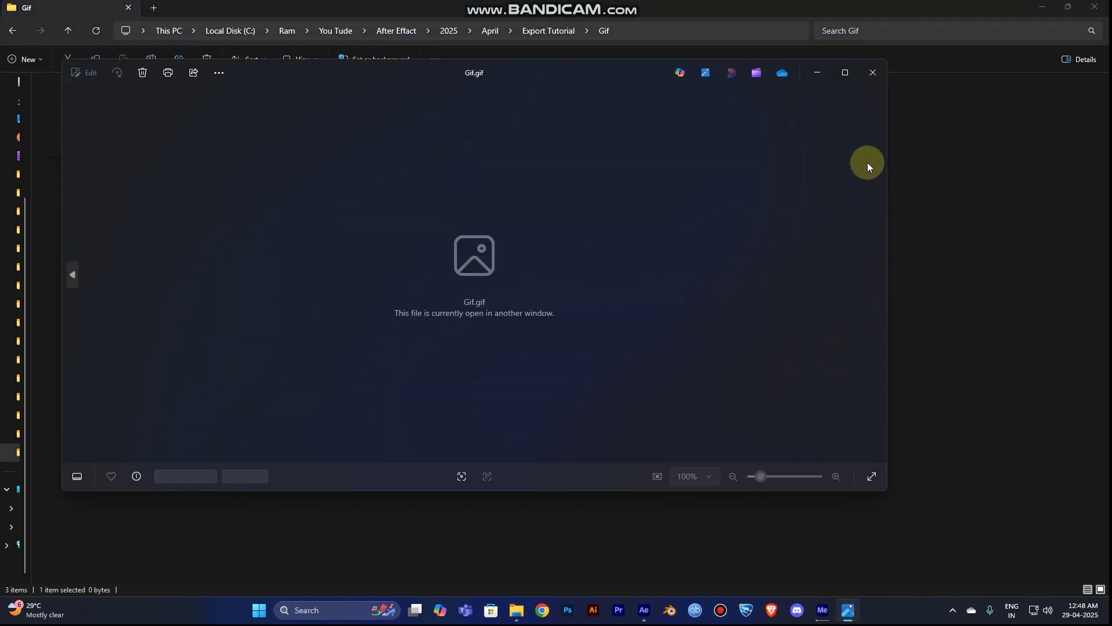
pyautogui.click(874, 73)
pyautogui.click(833, 607)
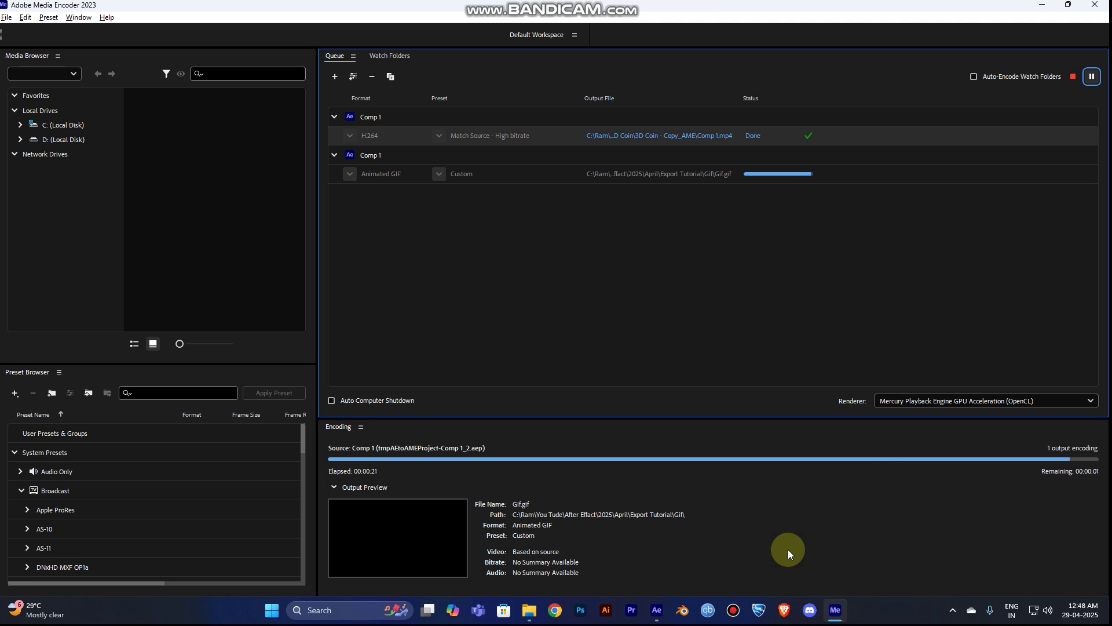
# - Preview the finished Gif file from its folder in File Explorer, and switch back to Media Encoder
pyautogui.click(529, 609)
pyautogui.doubleClick(290, 116)
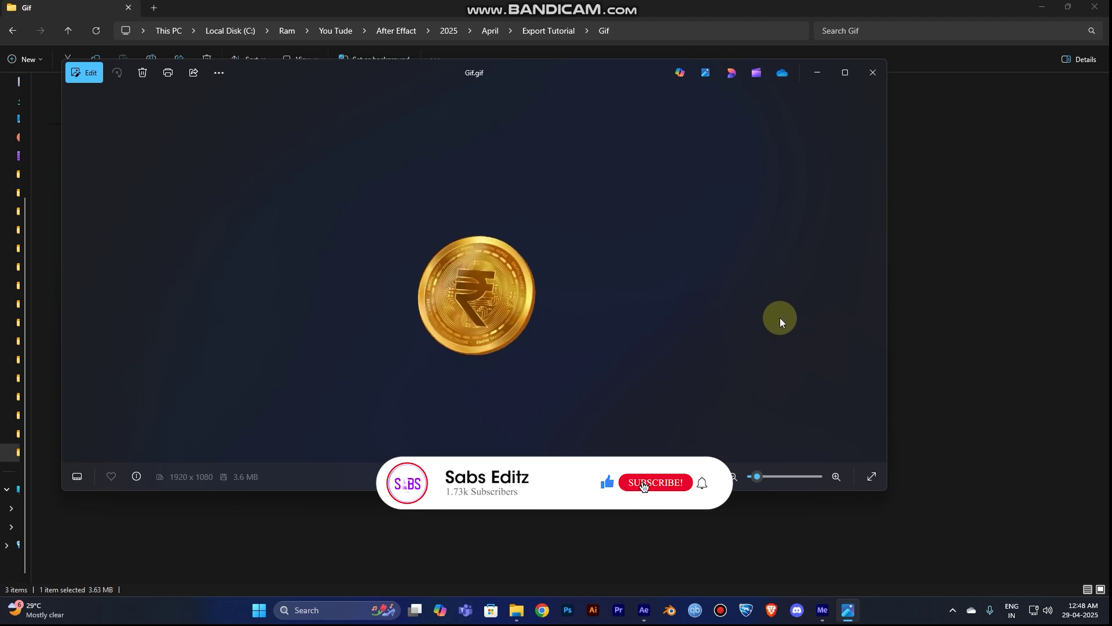
pyautogui.click(825, 608)
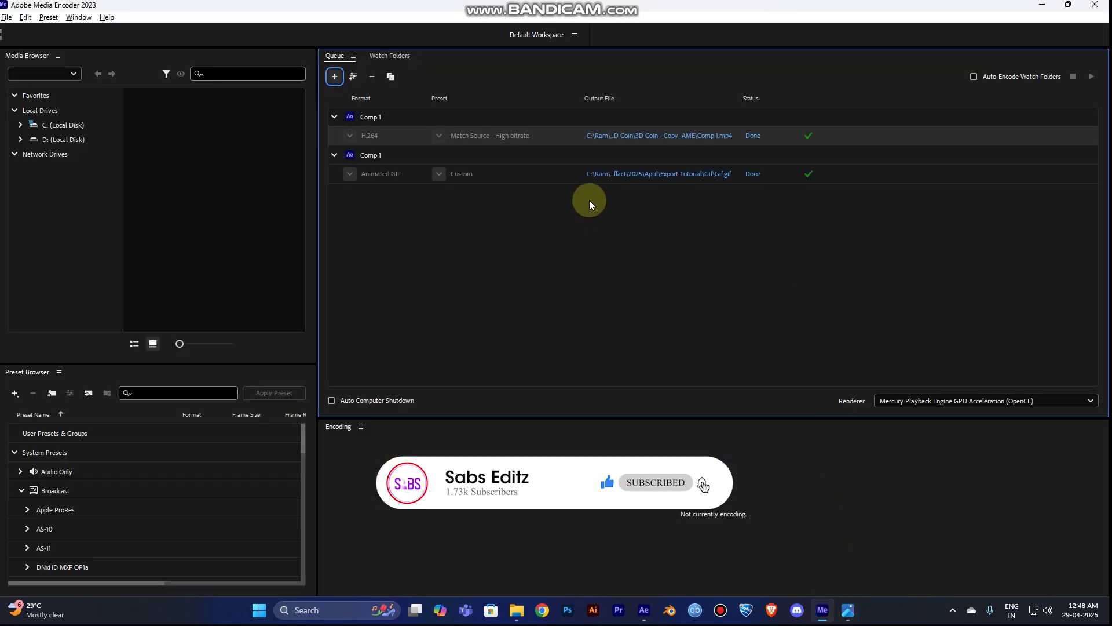
# - Switch to After Effects and add Comp 1 to the Adobe Media Encoder queue again
pyautogui.click(643, 609)
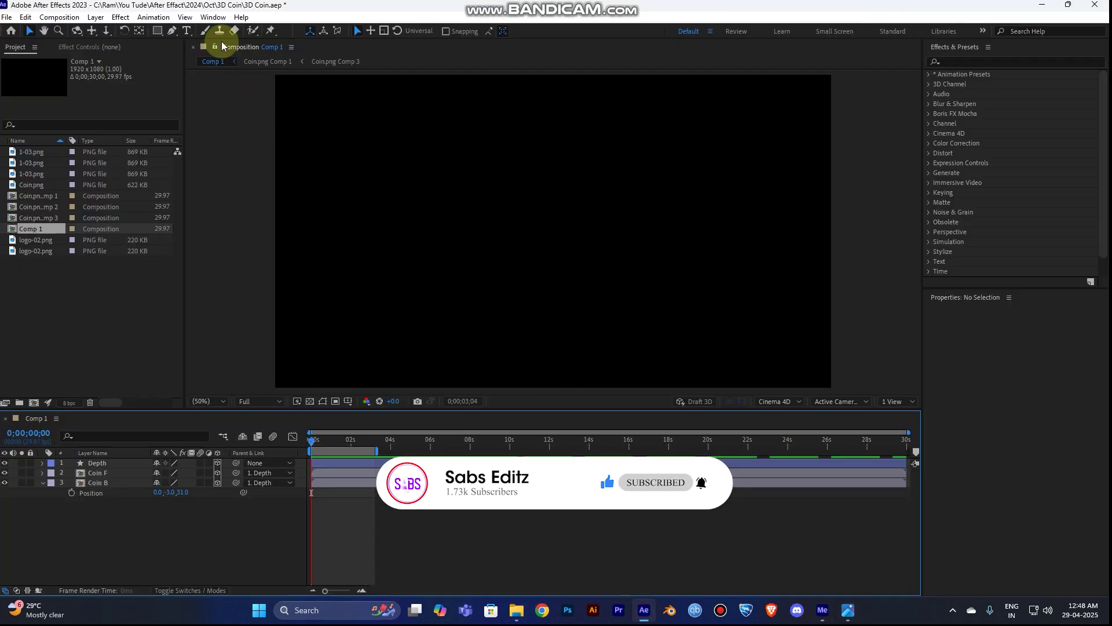
pyautogui.click(59, 16)
pyautogui.click(109, 105)
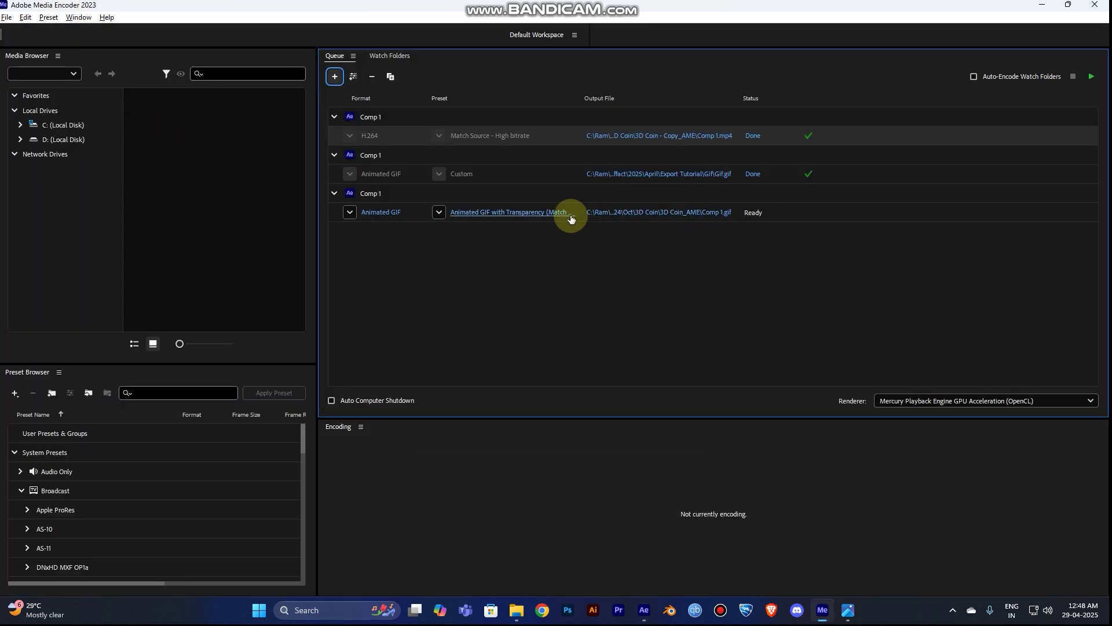
# - Set the newly queued Comp 1's export preset to Animated GIF (Match Source)
pyautogui.click(540, 215)
pyautogui.click(745, 98)
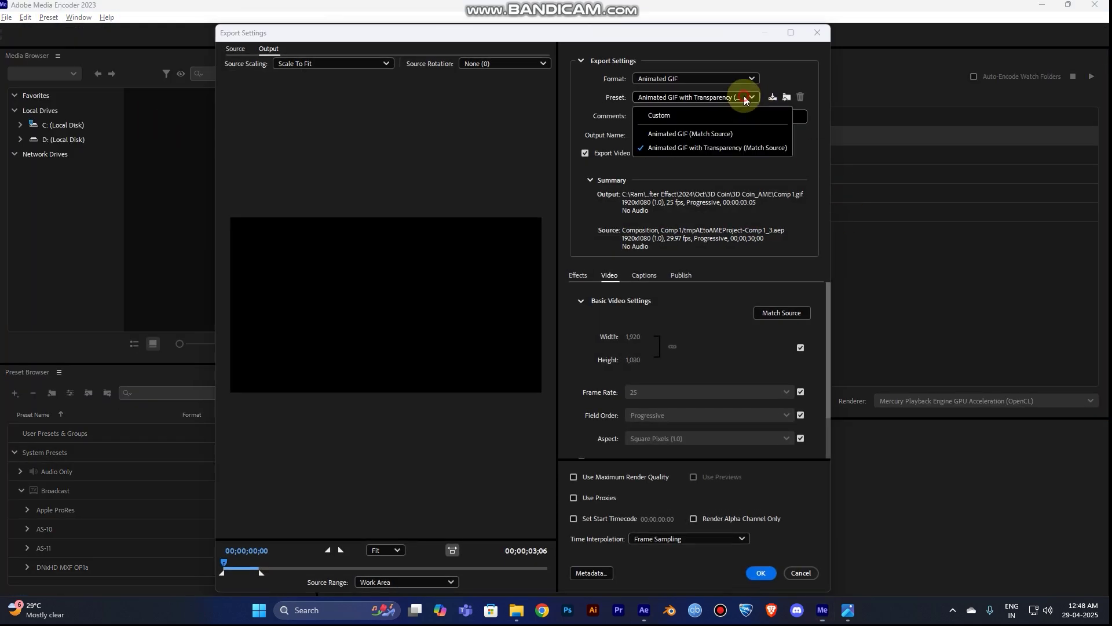
pyautogui.click(712, 137)
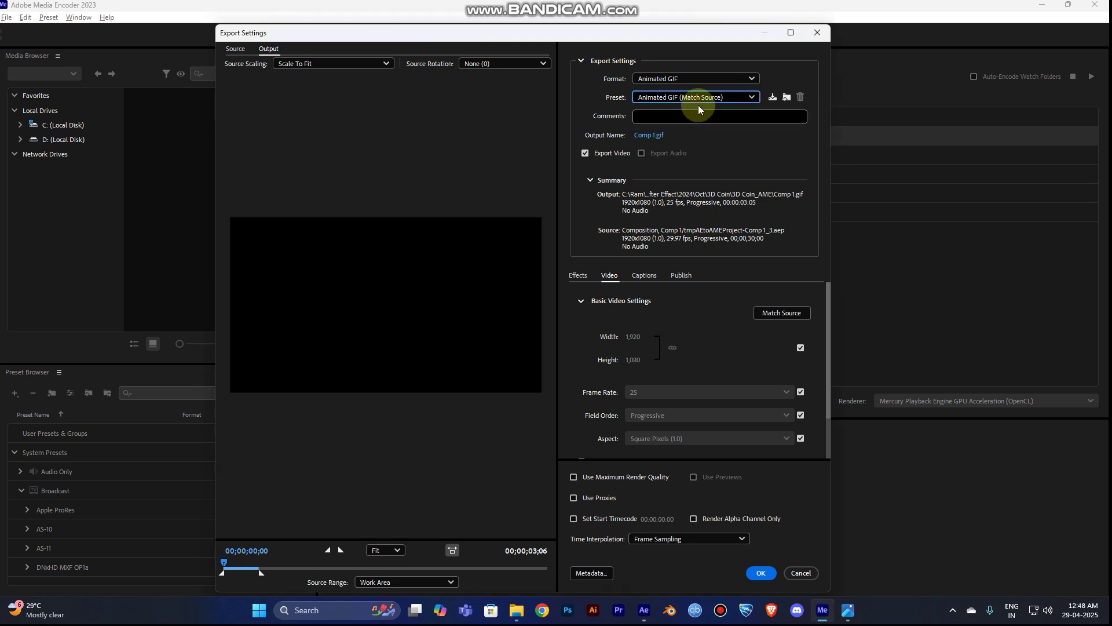
# - Set the new export's output file to Gif With Bg in the 2025\April\Export Tutorial\Gif folder
pyautogui.click(649, 135)
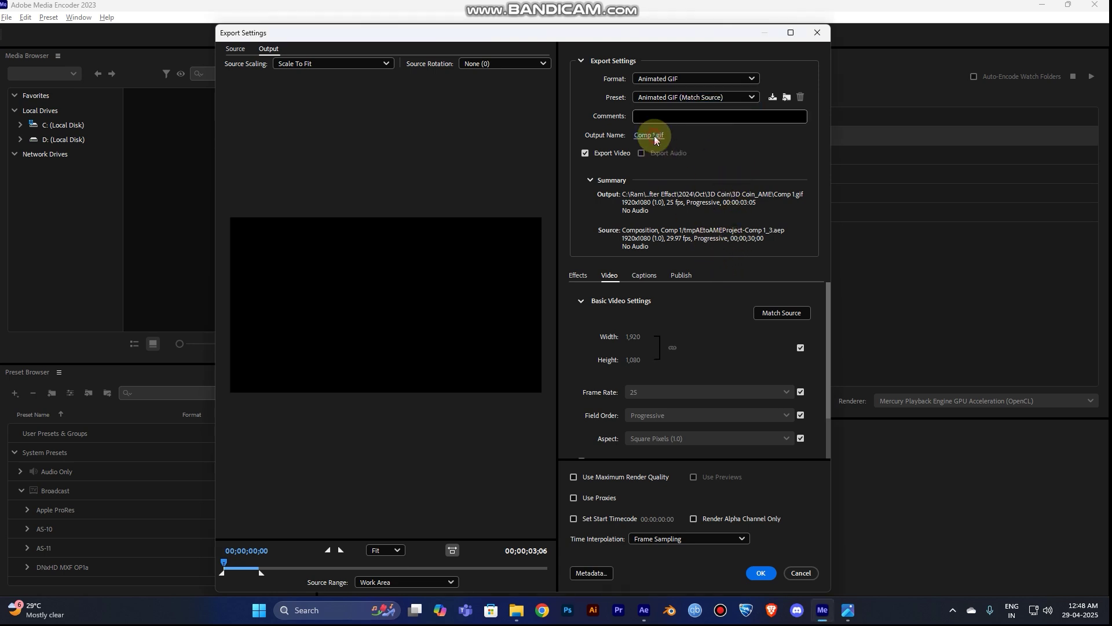
pyautogui.click(581, 69)
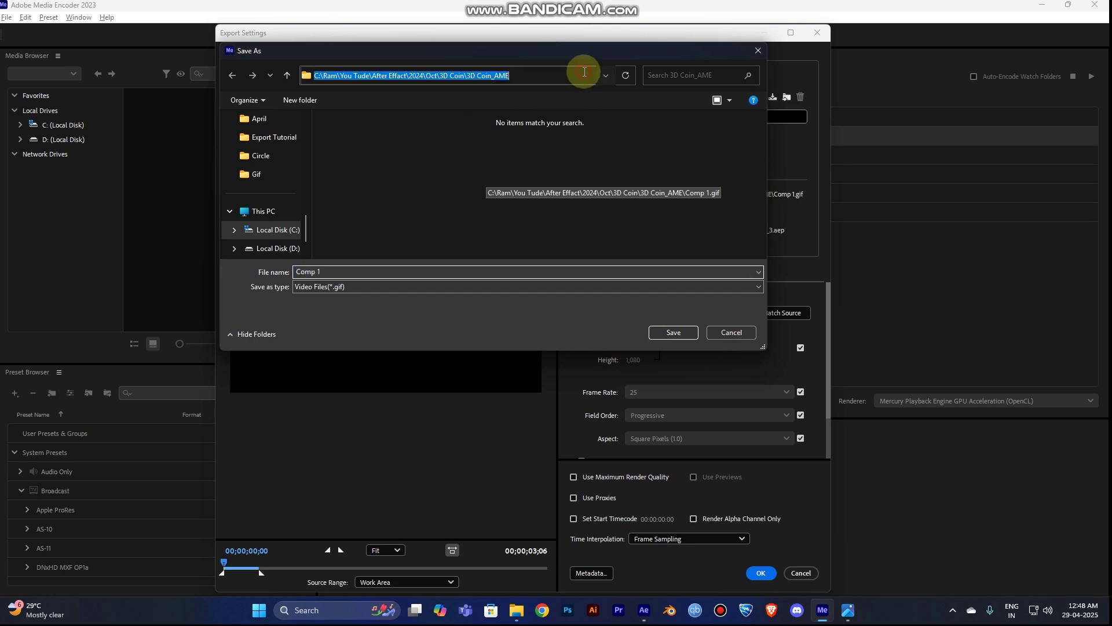
pyautogui.write('C:\\Ram\\You Tude\\After Effact\\2025\\April\\Export Tutorial\\Gif')
pyautogui.hotkey('ctrl', 'Return')
pyautogui.click(479, 164)
pyautogui.doubleClick(325, 271)
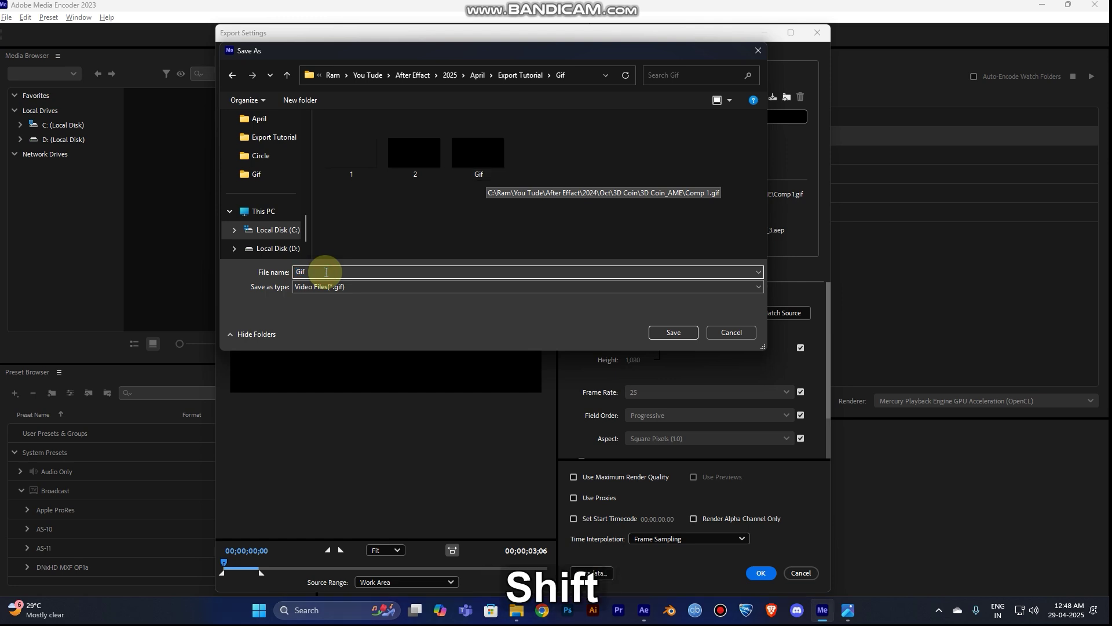
pyautogui.write('With Bg')
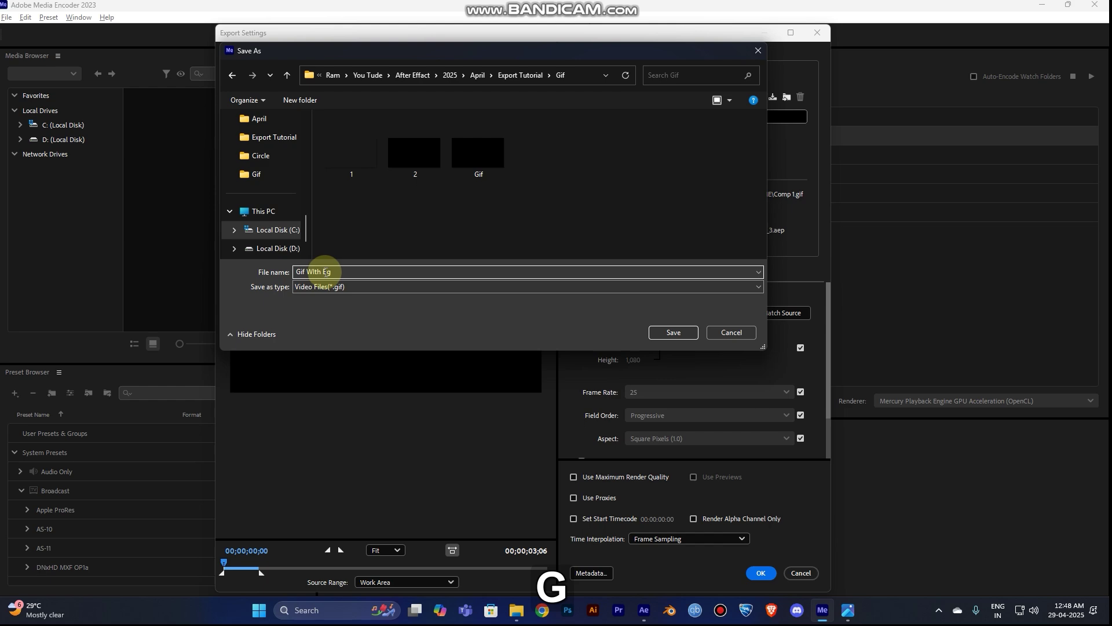
pyautogui.click(673, 334)
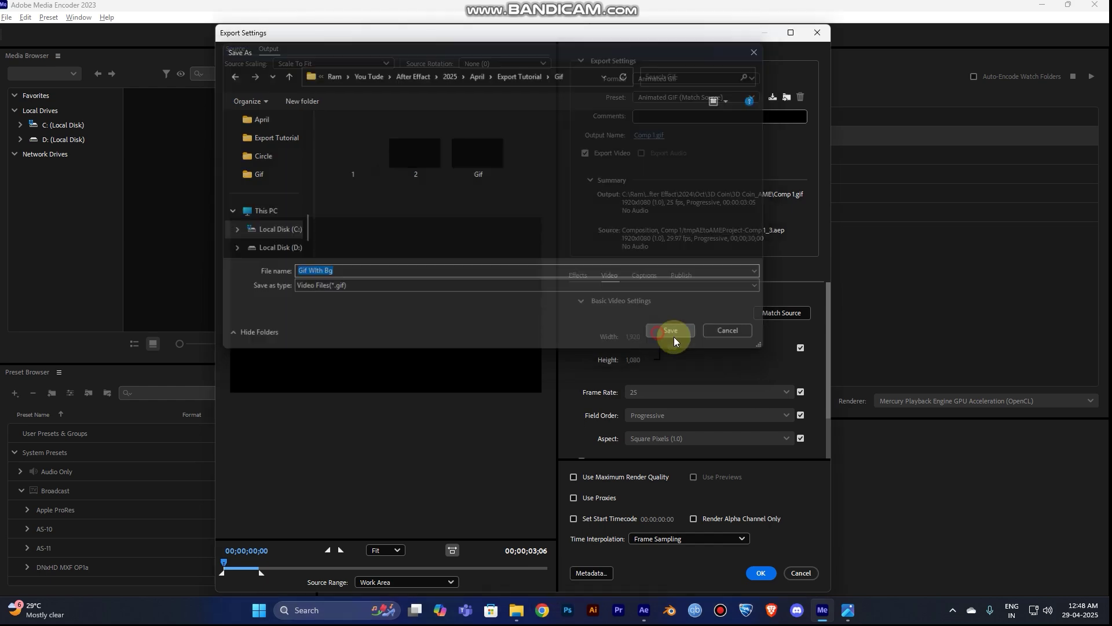
# - Accept the export settings for Gif With Bg and start encoding the queue
pyautogui.click(760, 573)
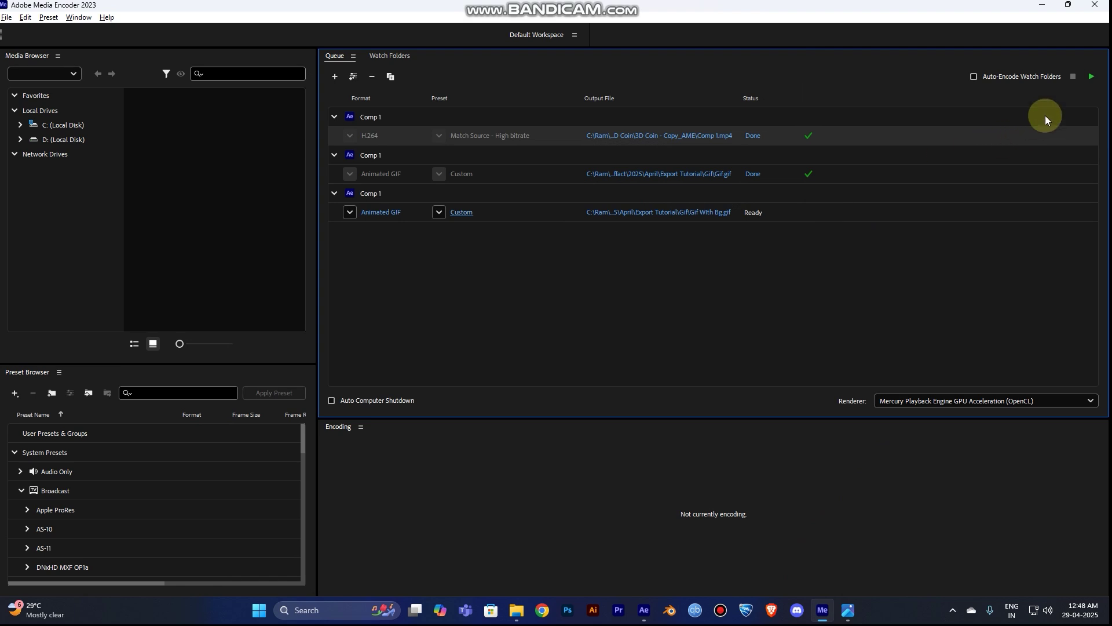
pyautogui.click(1092, 76)
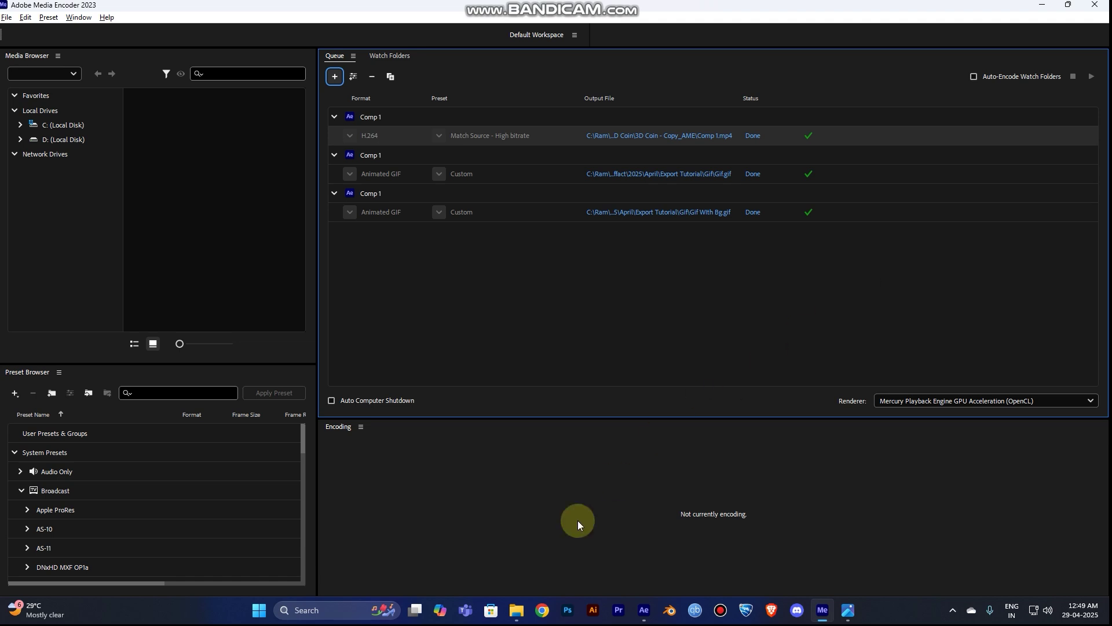
# - Switch to File Explorer, preview the exported Gif With Bg file, and select the transparent Gif file for comparison
pyautogui.click(512, 613)
pyautogui.doubleClick(298, 144)
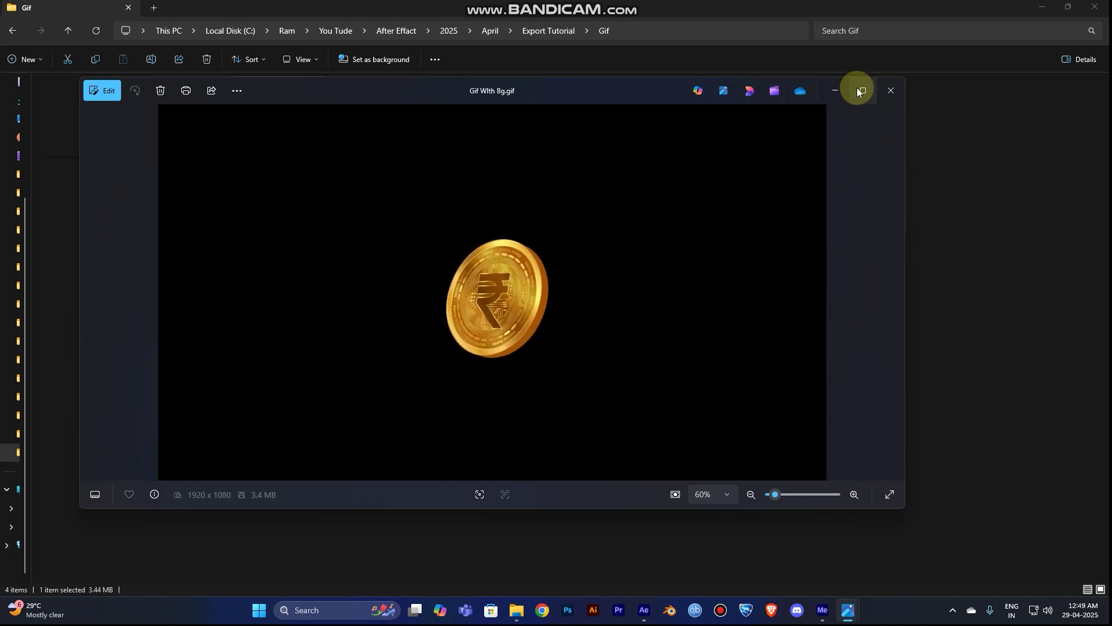
pyautogui.moveTo(861, 91)
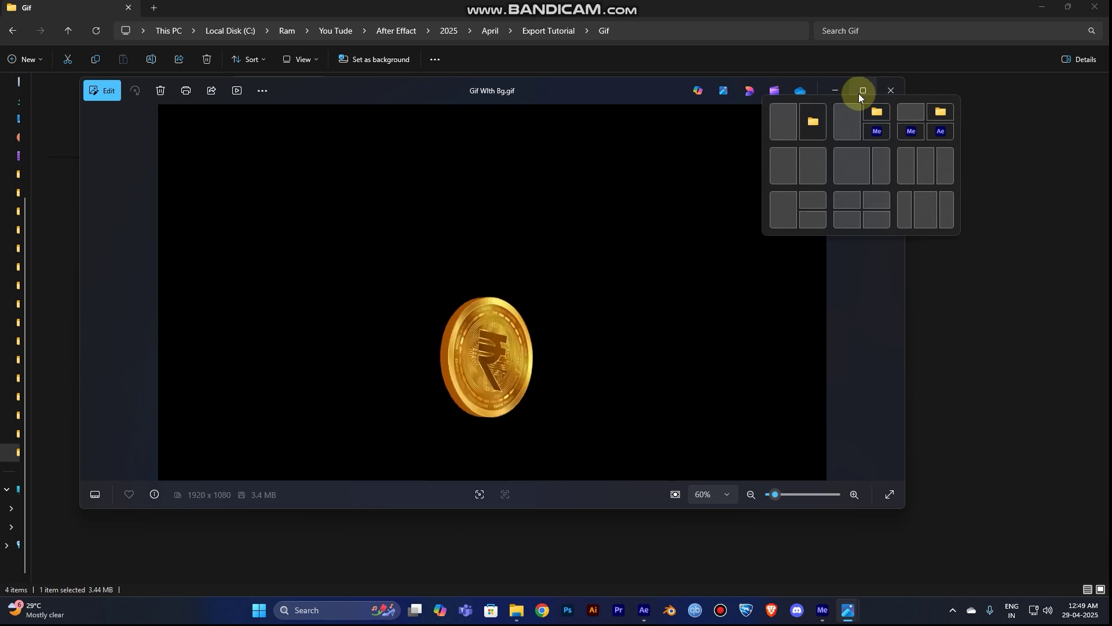
pyautogui.moveTo(604, 91); pyautogui.dragTo(624, 149)
pyautogui.click(400, 119)
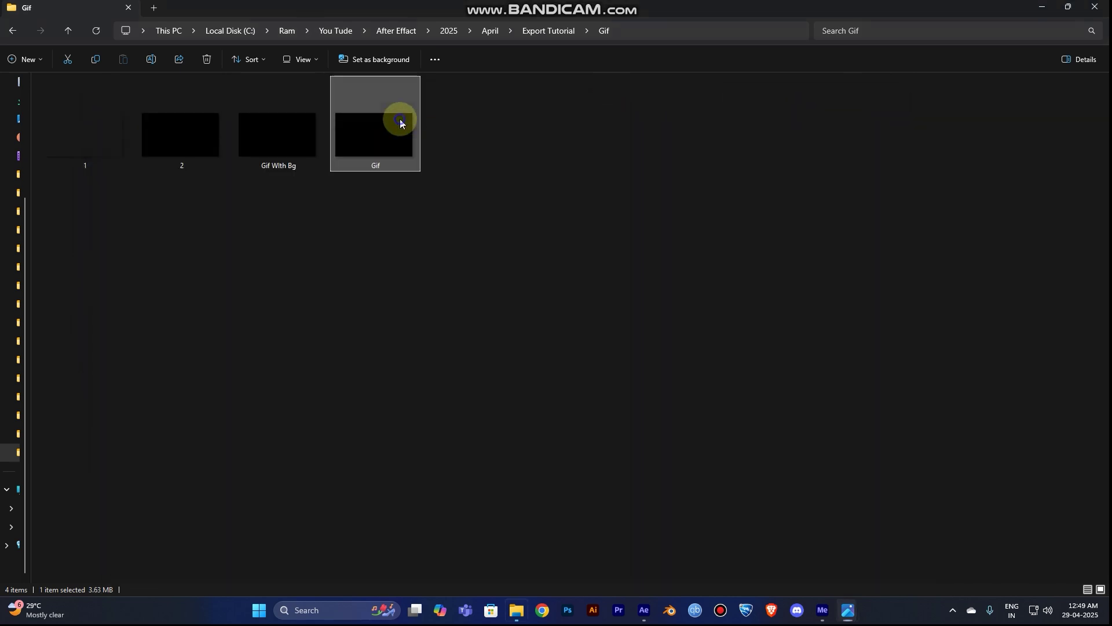
# - Open the transparent Gif file in Photos and tile its preview window side by side with the File Explorer window
pyautogui.rightClick(400, 120)
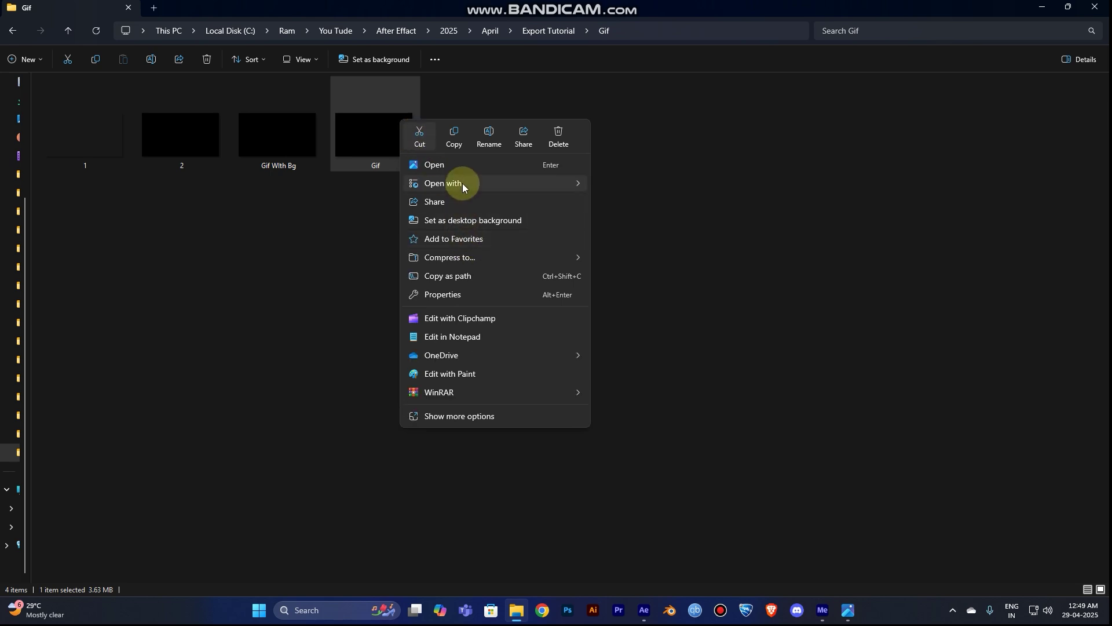
pyautogui.moveTo(455, 183)
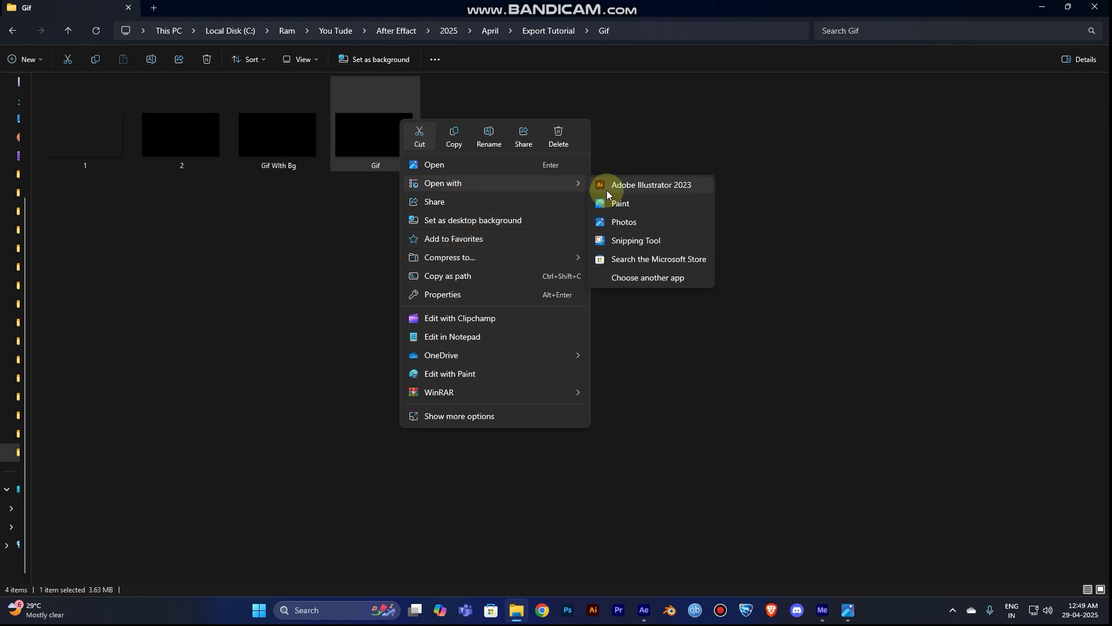
pyautogui.click(632, 223)
pyautogui.moveTo(902, 172)
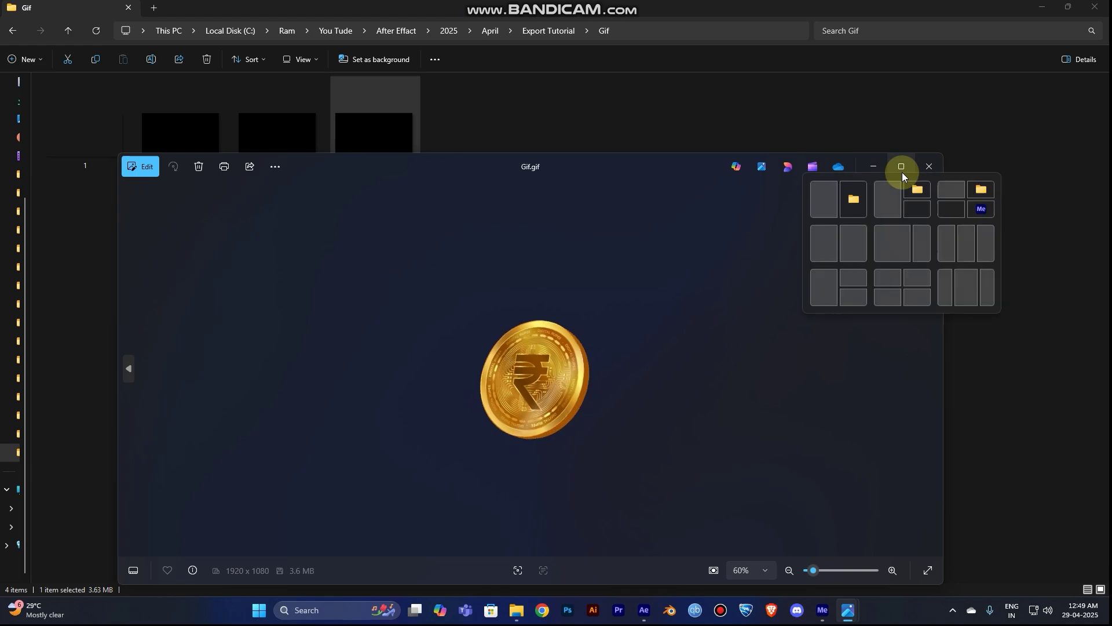
pyautogui.click(854, 200)
pyautogui.click(851, 201)
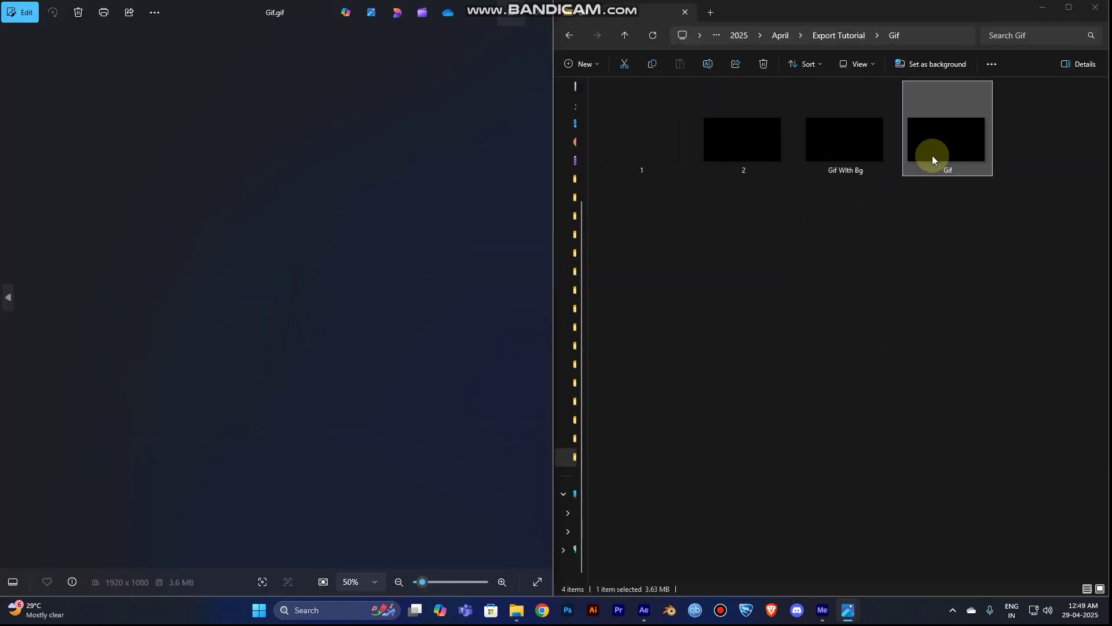
# - Bring up the open Gif With Bg preview and tile it side by side with the transparent Gif preview for comparison
pyautogui.moveTo(852, 614)
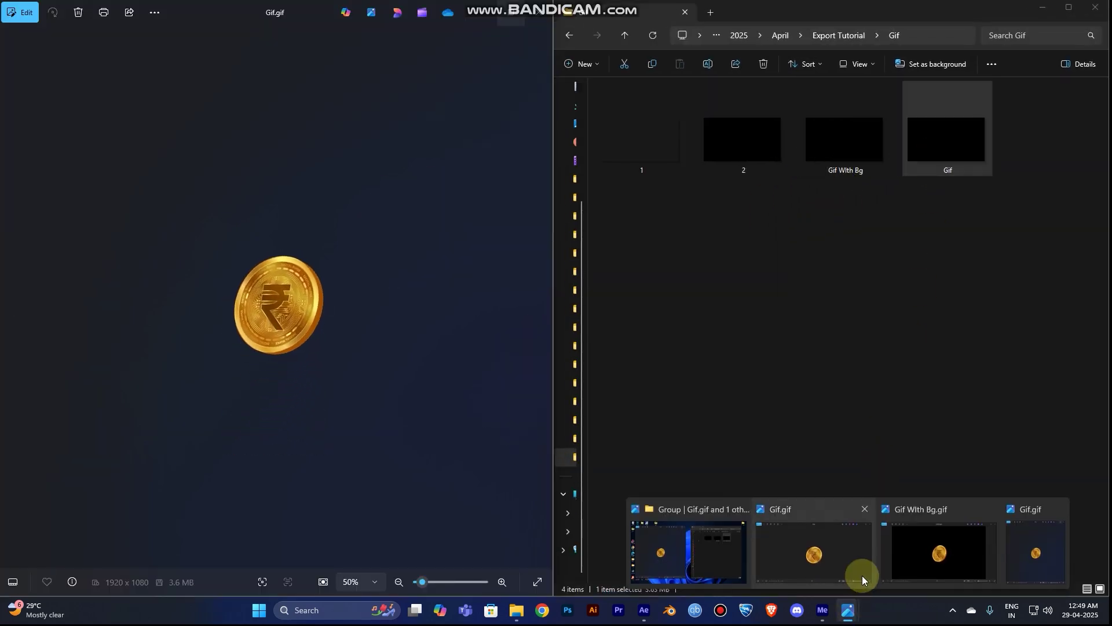
pyautogui.click(940, 550)
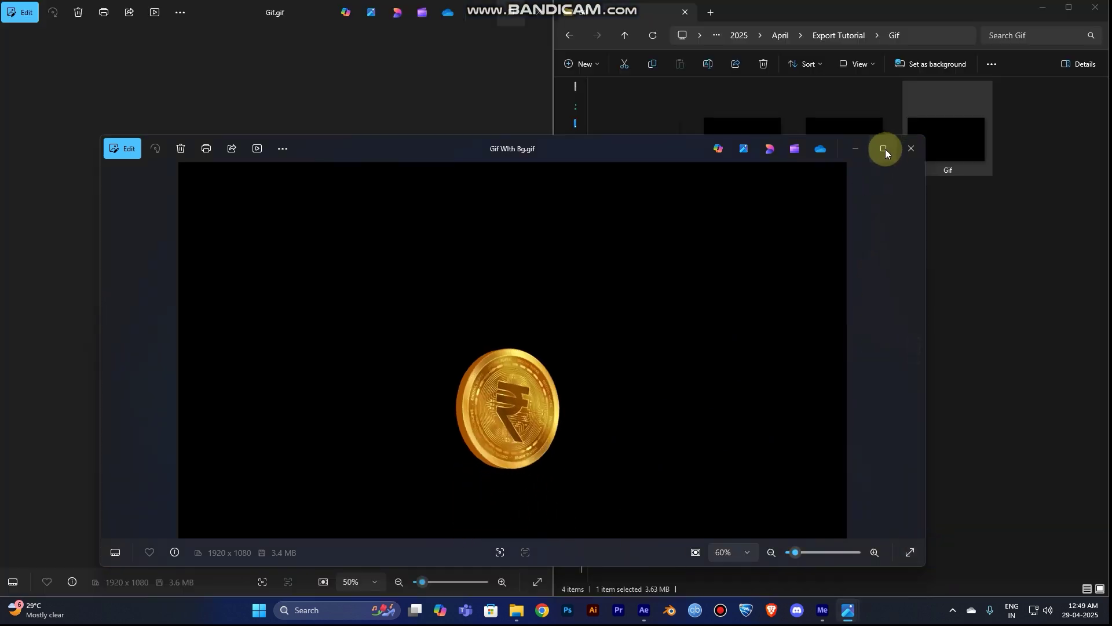
pyautogui.moveTo(884, 148)
pyautogui.click(823, 187)
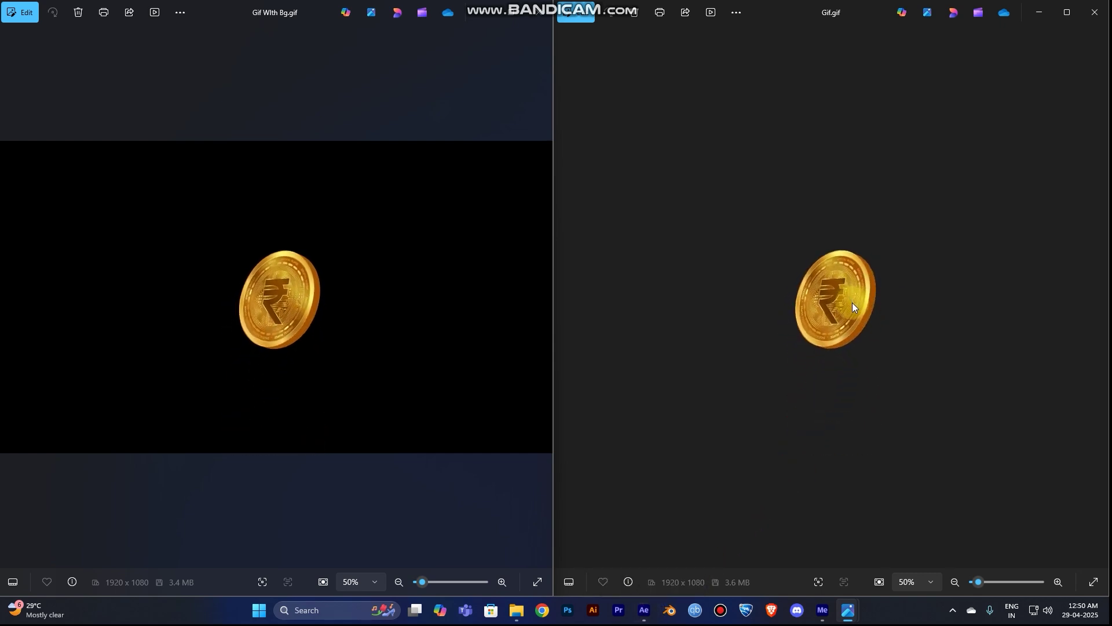
pyautogui.click(853, 302)
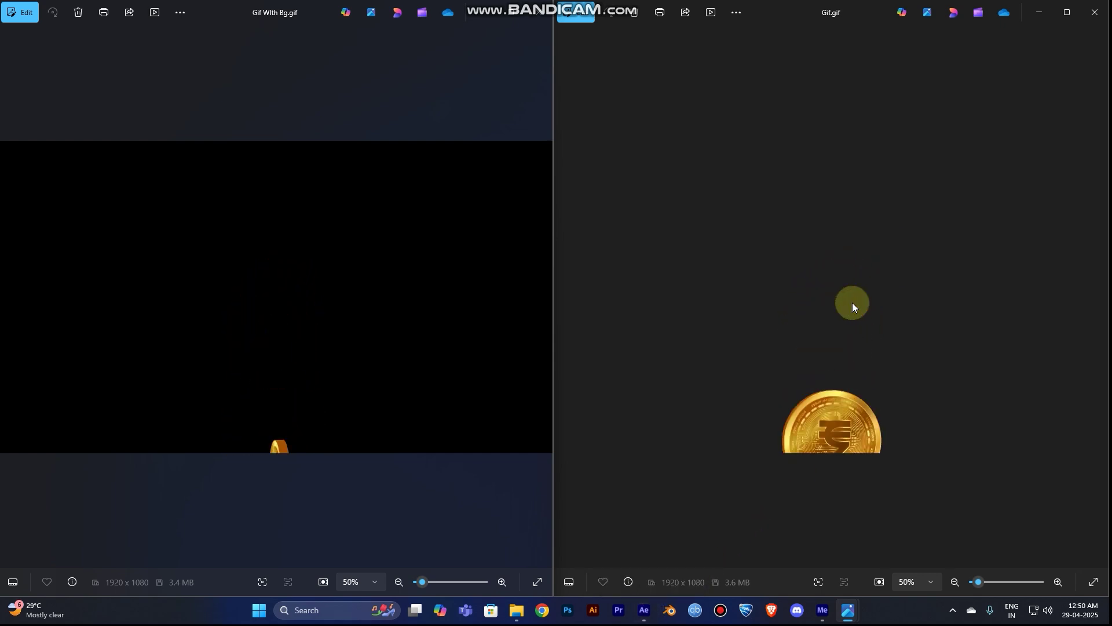
pyautogui.click(853, 302)
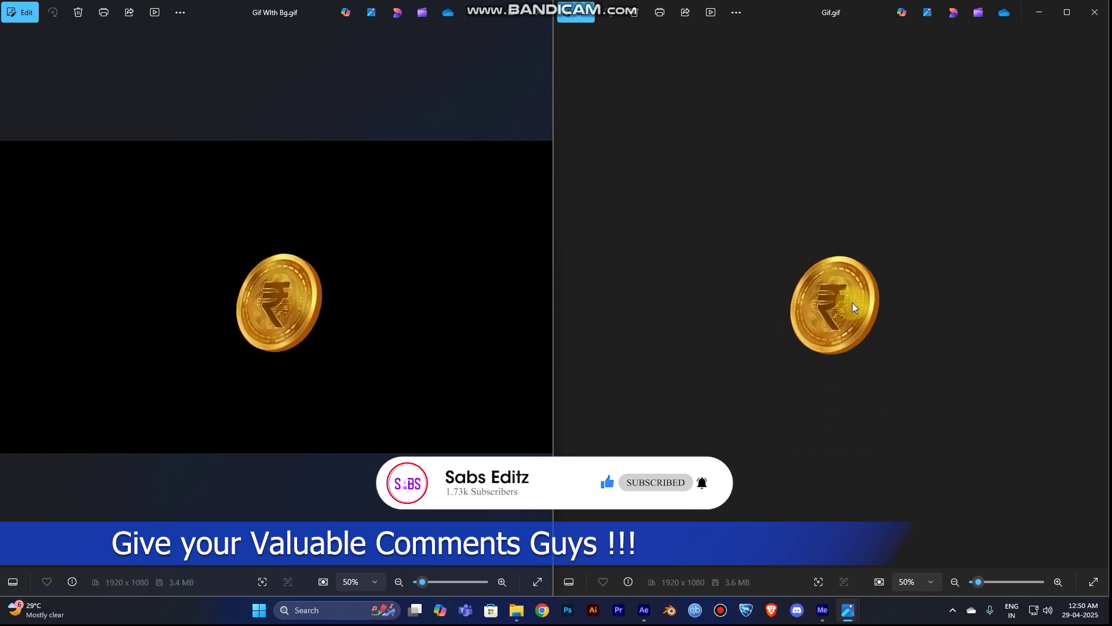
pyautogui.click(853, 303)
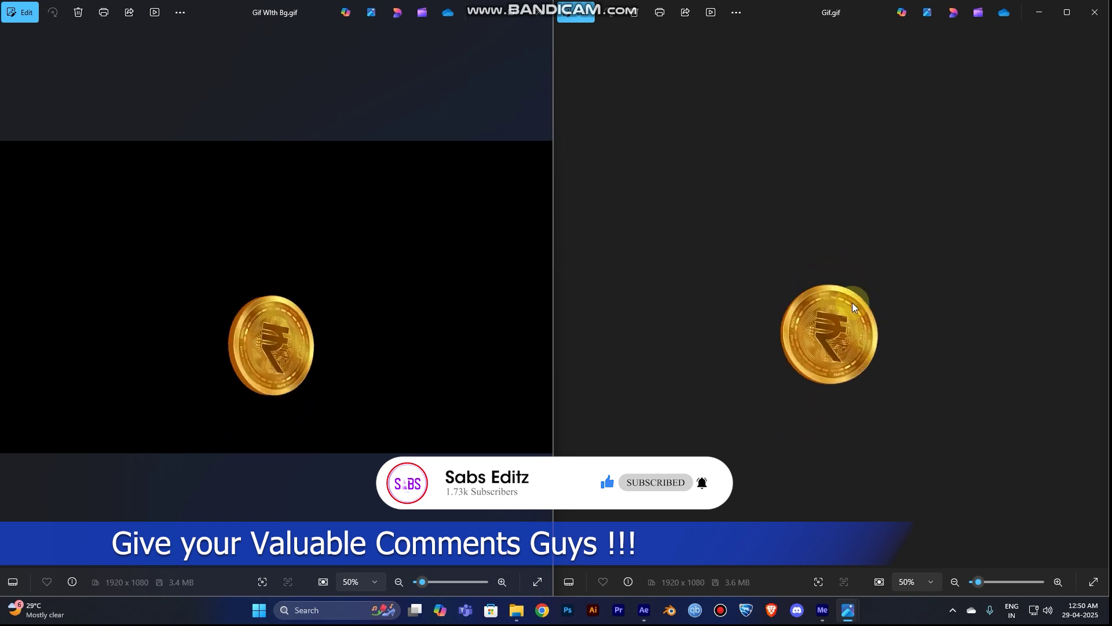
pyautogui.click(853, 302)
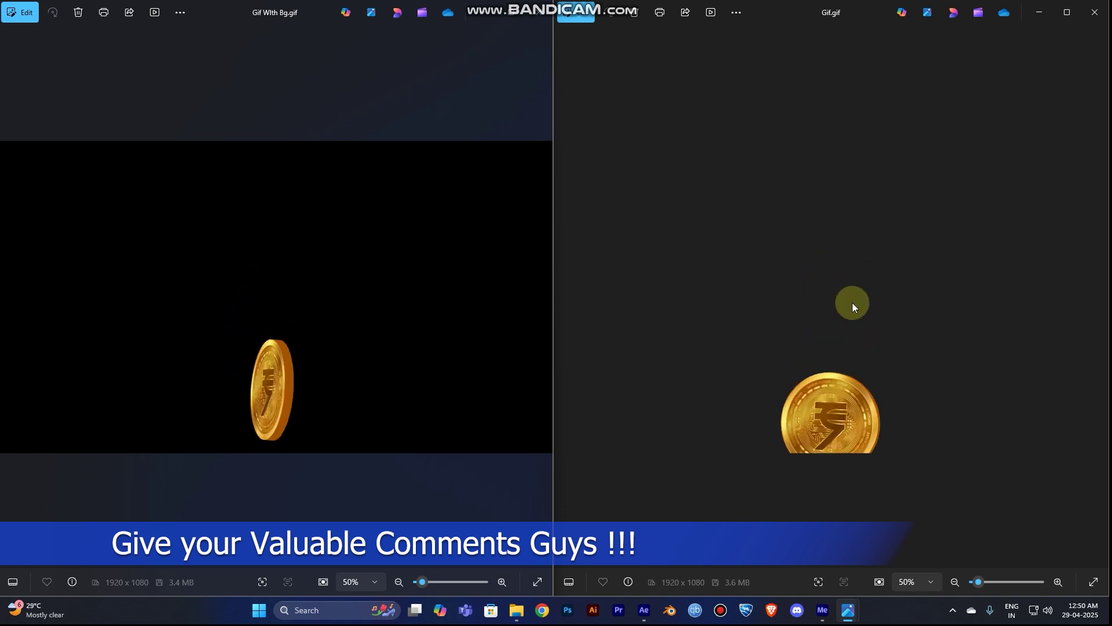